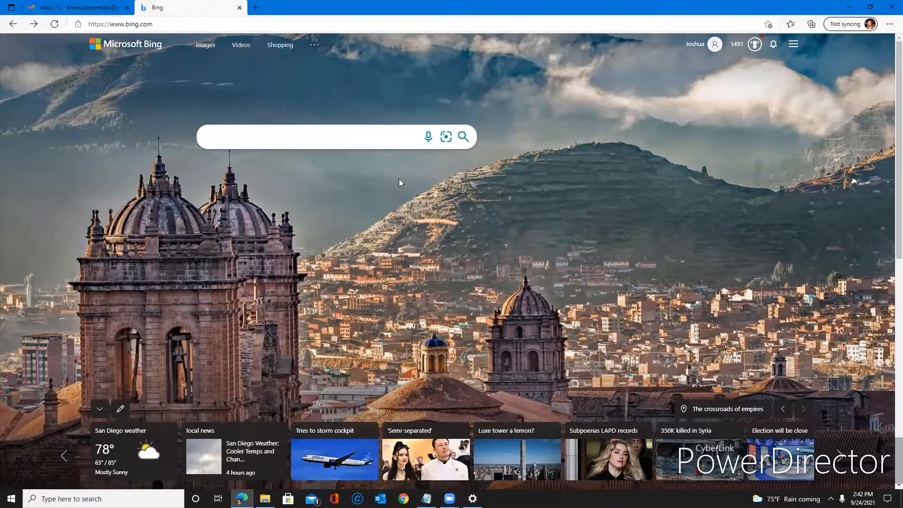
Search Bing for "nessus essentials" and open Tenable's Nessus Essentials Vulnerability Scanner page.
click(344, 143)
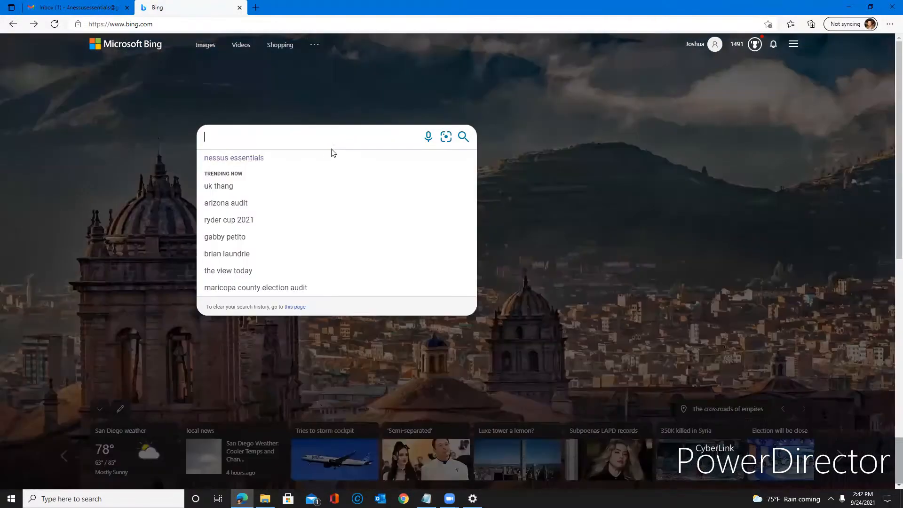
click(320, 162)
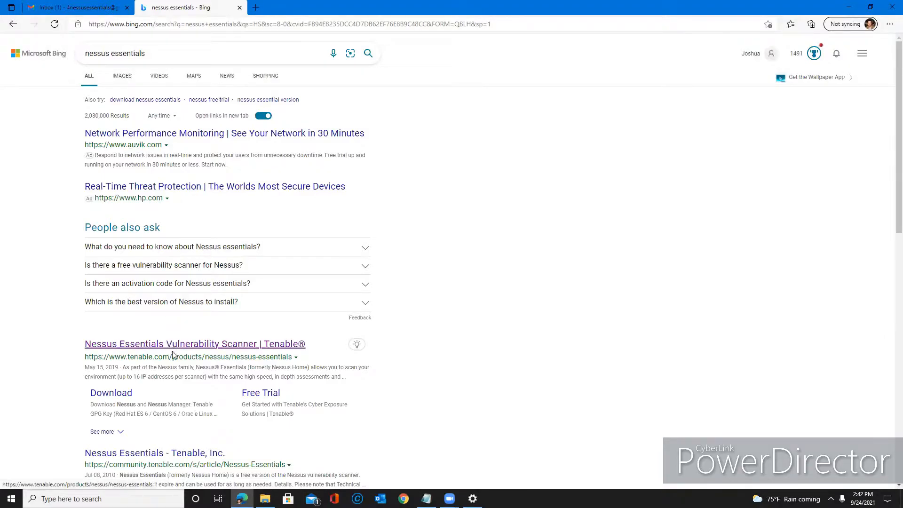
click(158, 347)
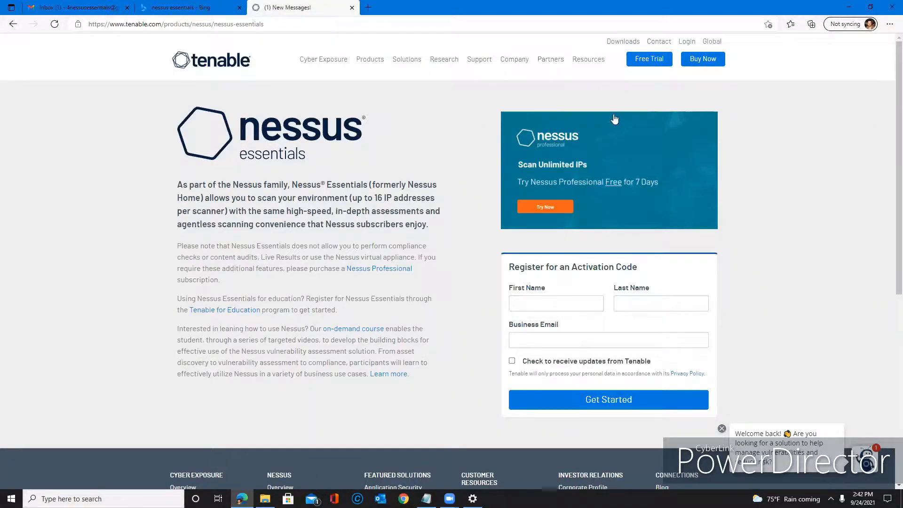
Open Tenable's Nessus downloads and download the 64-bit Windows installer Nessus-8.15.2-x64.msi.
click(629, 45)
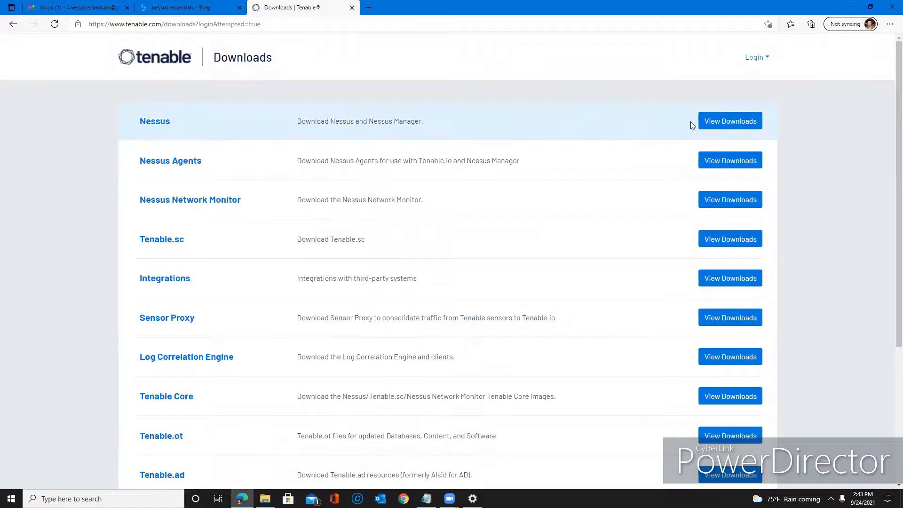
click(723, 122)
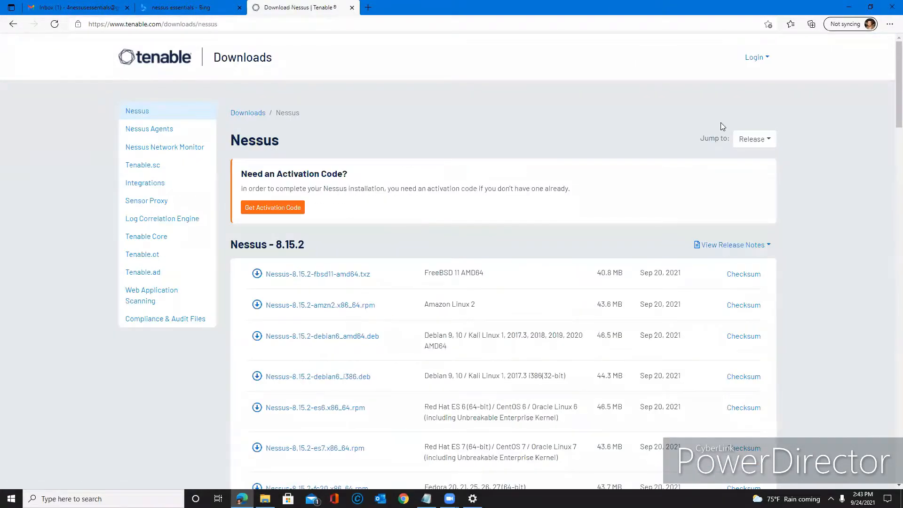
scroll(477, 244, down, 4)
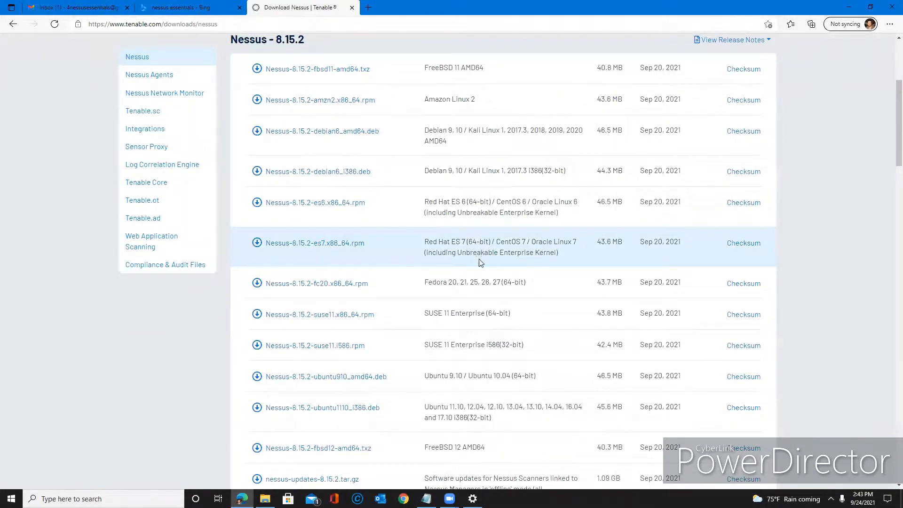
scroll(481, 273, down, 1)
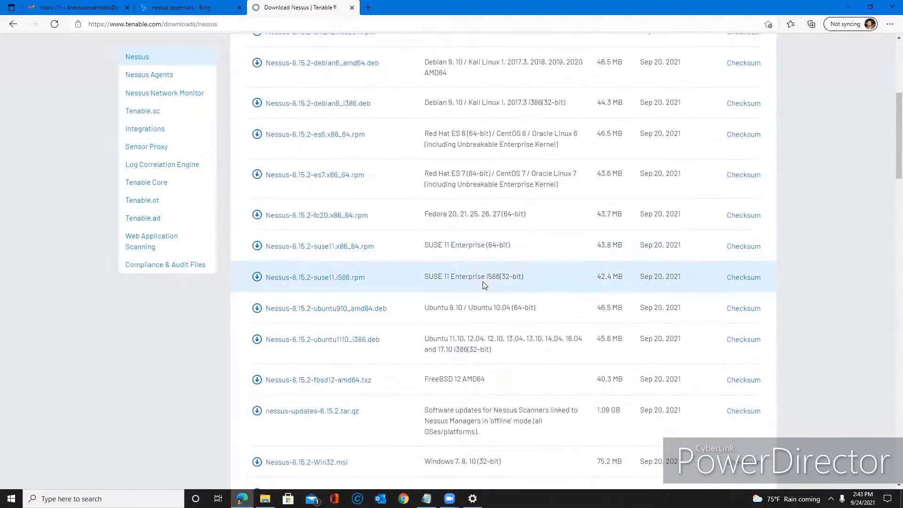
scroll(484, 285, down, 3)
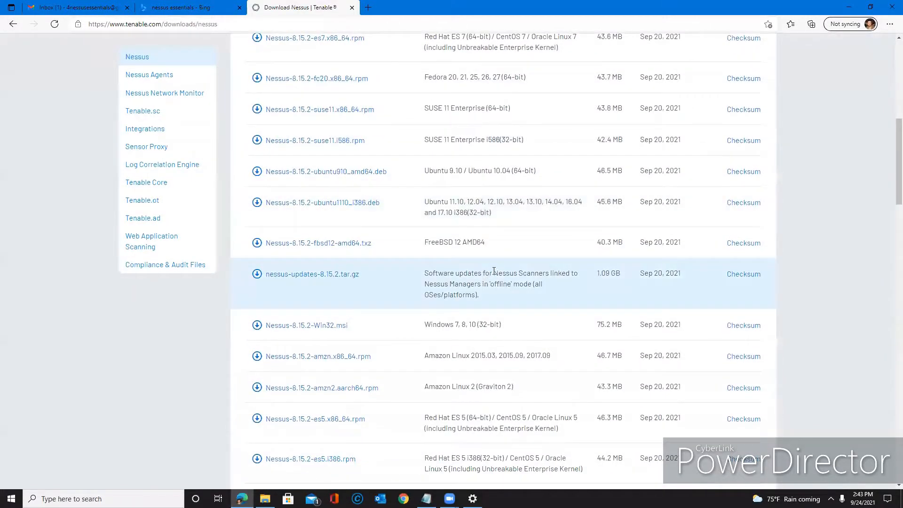
scroll(507, 239, down, 5)
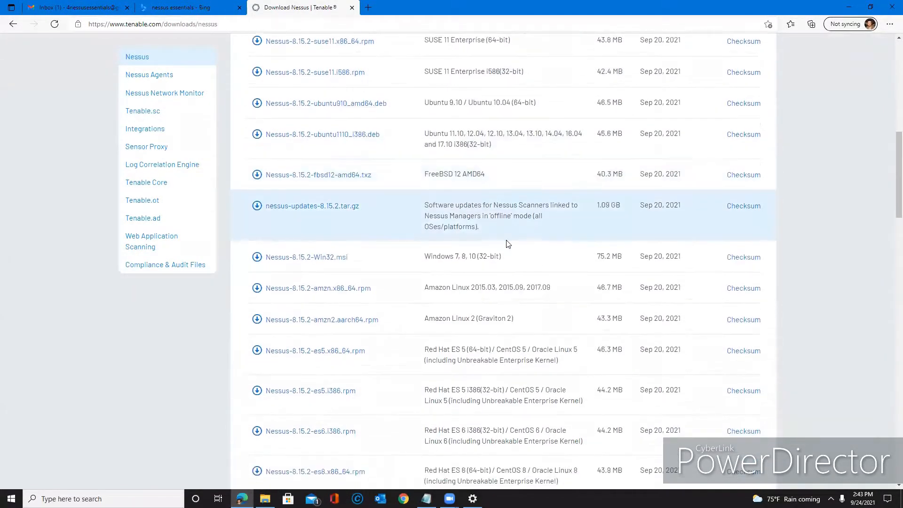
scroll(507, 243, down, 1)
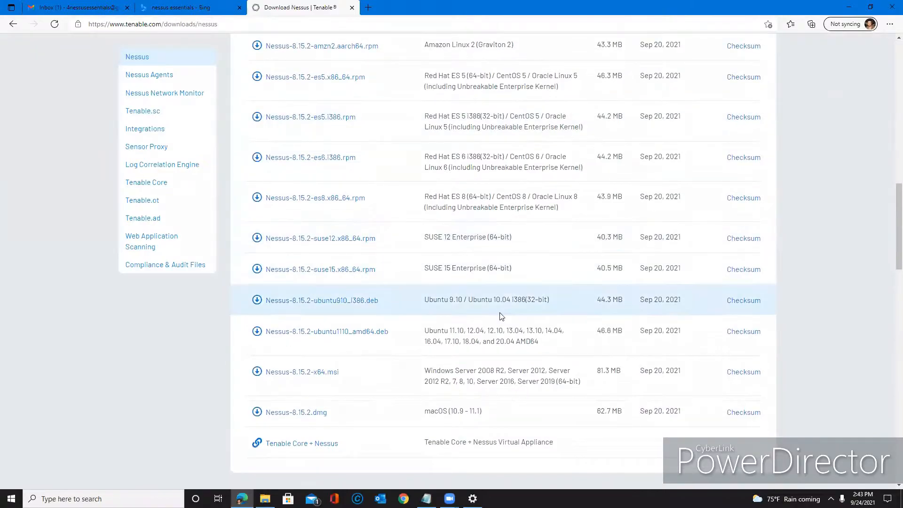
scroll(508, 361, down, 1)
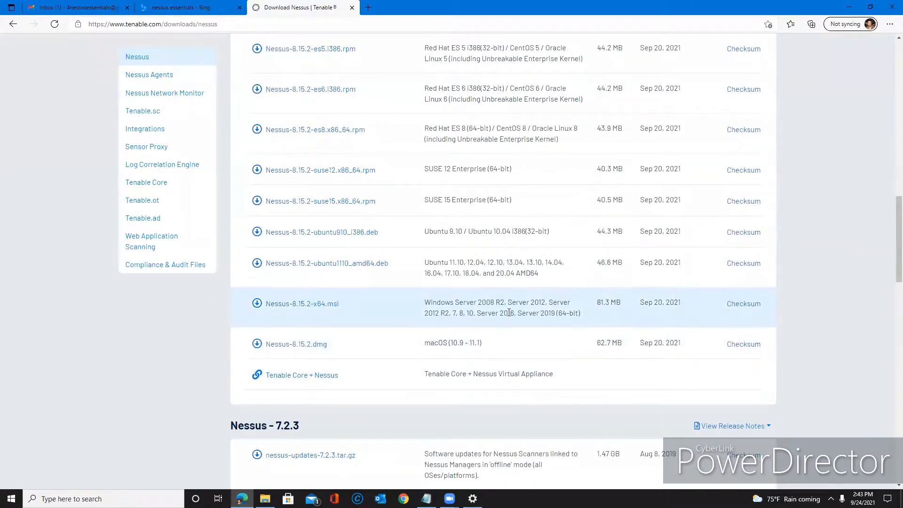
click(507, 311)
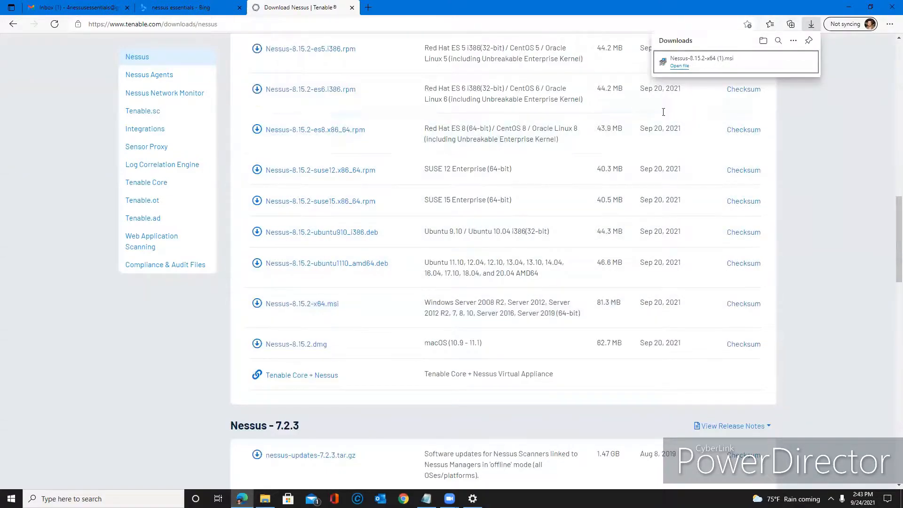
Run the downloaded Nessus installer, accept the license agreement, and install to C:\Program Files\Tenable\Nessus\.
click(680, 67)
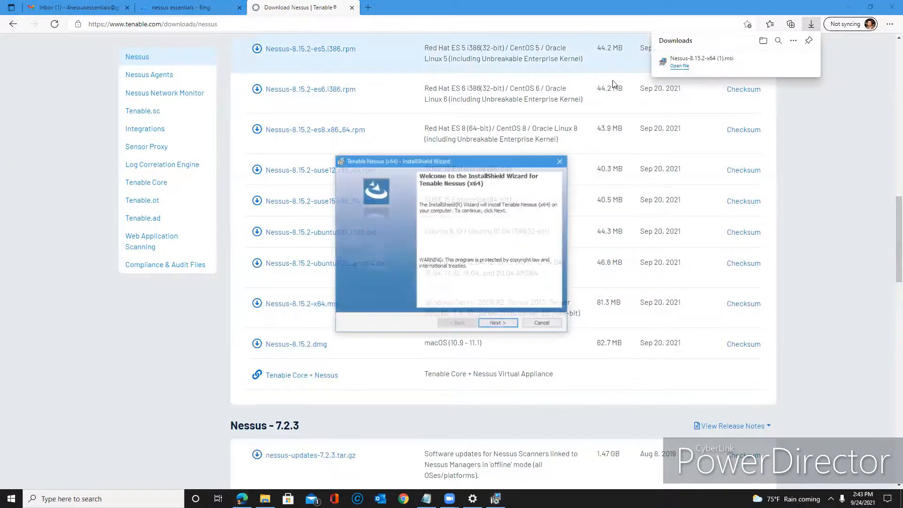
click(504, 325)
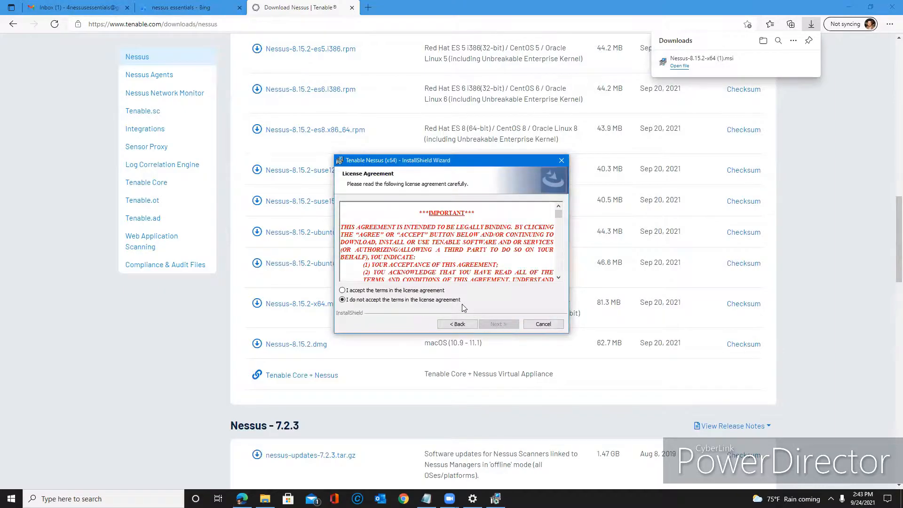
click(429, 292)
click(487, 325)
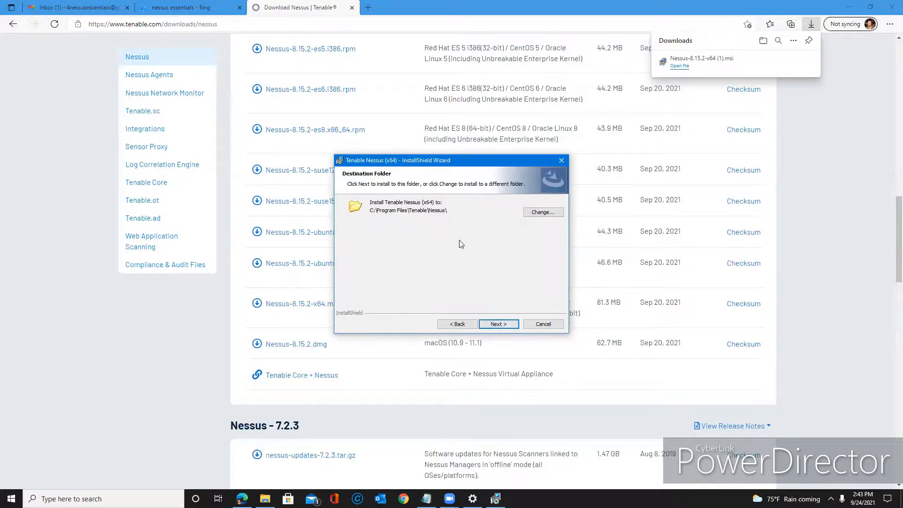
click(496, 325)
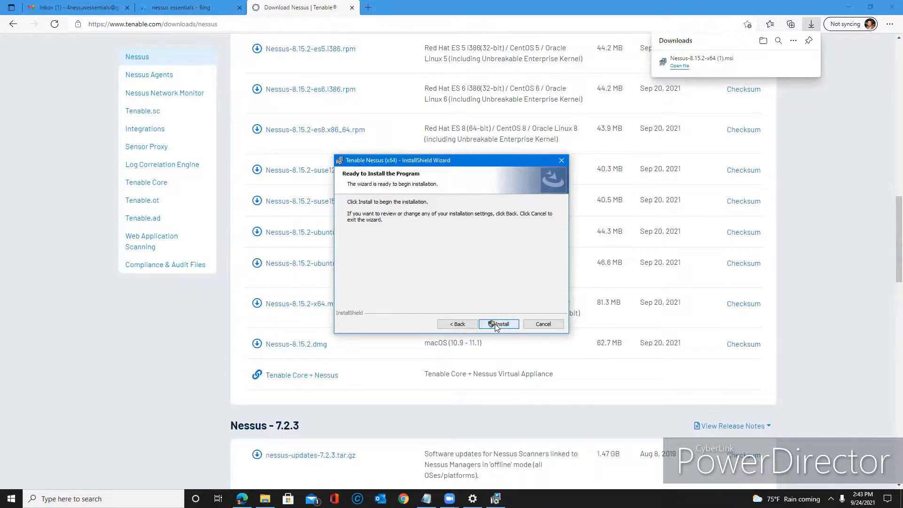
click(495, 324)
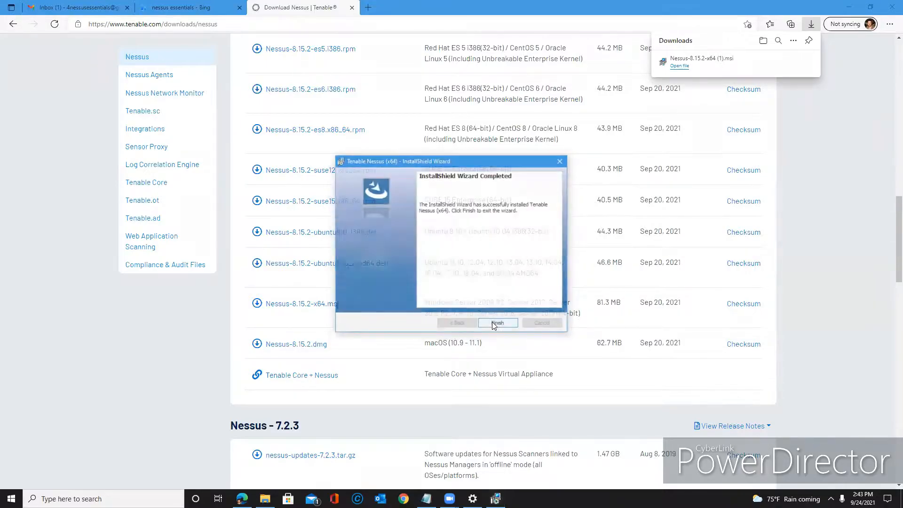
click(495, 325)
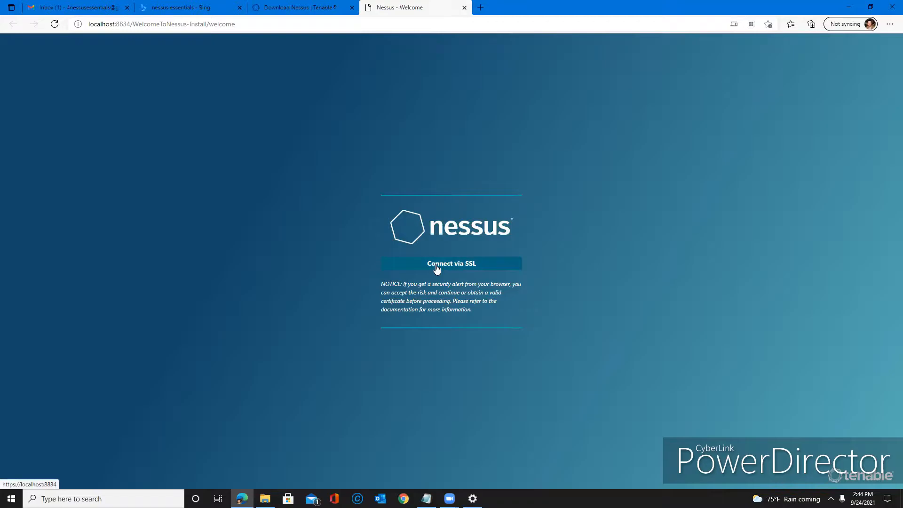
Connect to the local Nessus server via SSL and continue to localhost despite the certificate warning.
click(436, 268)
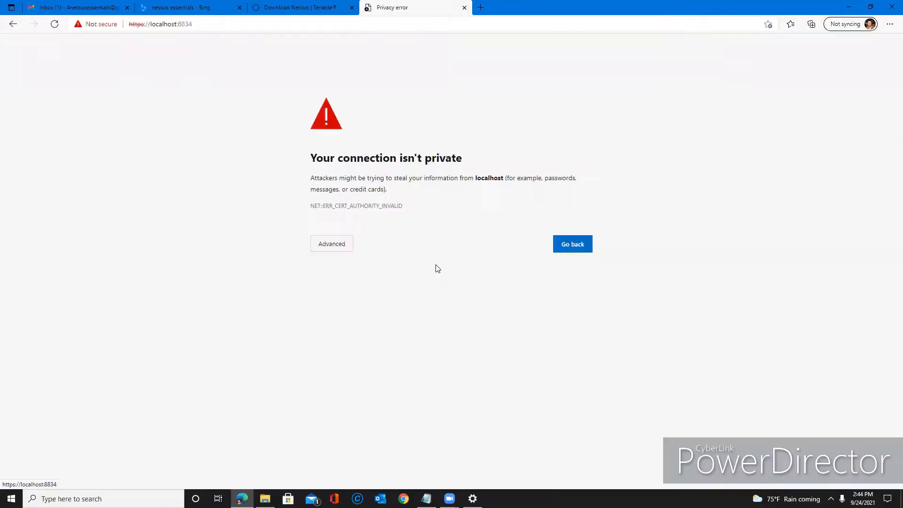
click(342, 244)
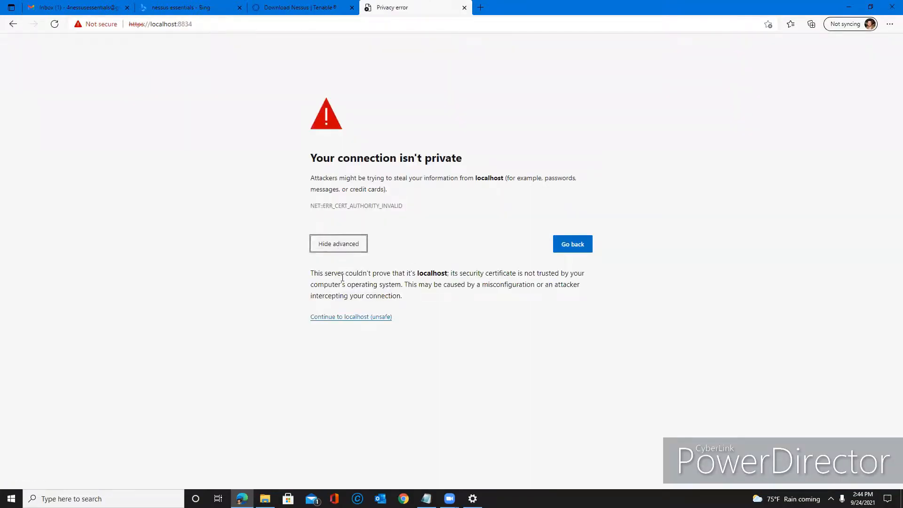
click(338, 317)
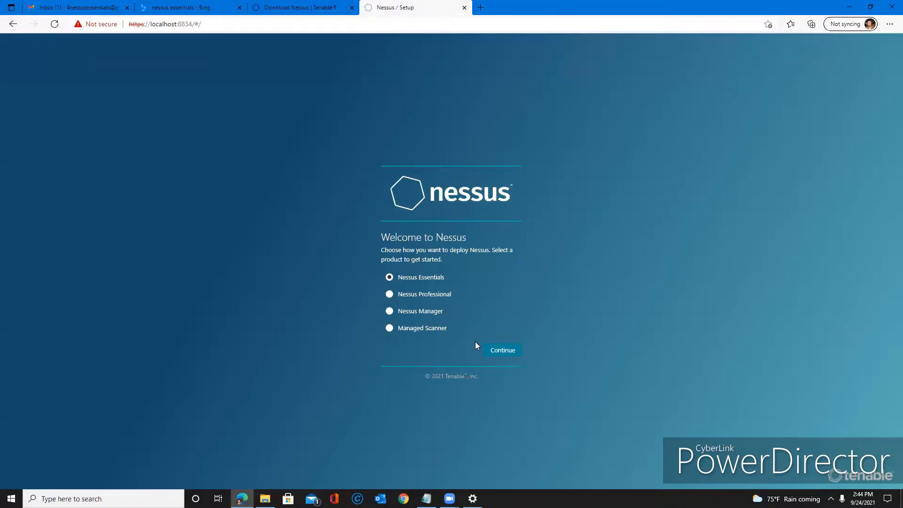
Deploy Nessus as Nessus Essentials and skip the request for a new activation code.
click(503, 353)
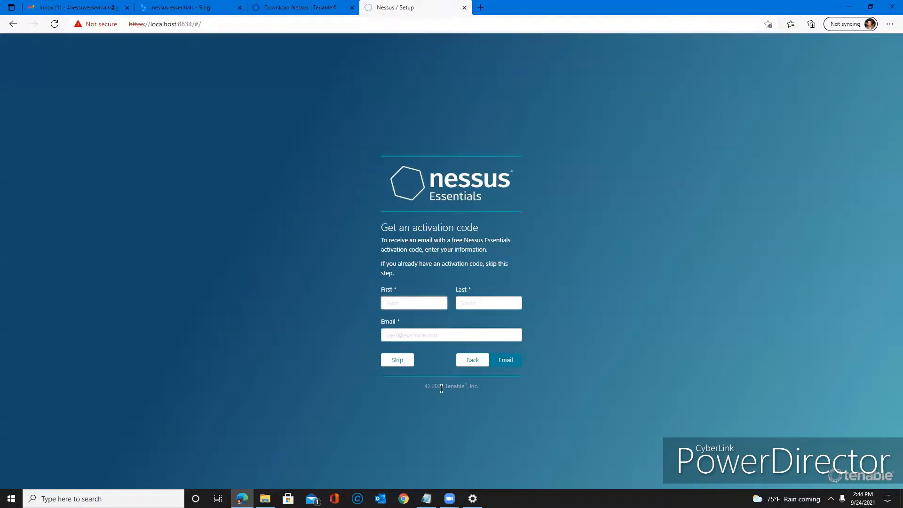
click(397, 360)
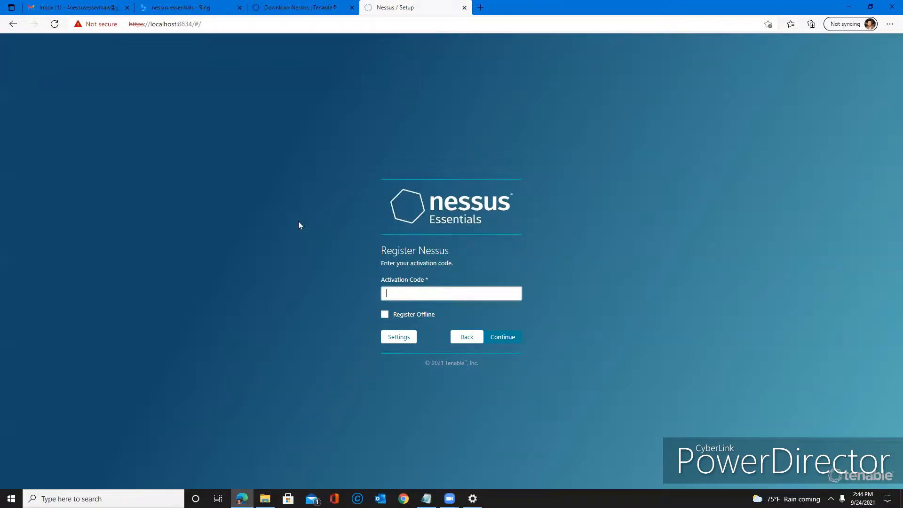
Open the Tenable Nessus Essentials Activation Code email in Gmail and copy the activation code.
click(93, 7)
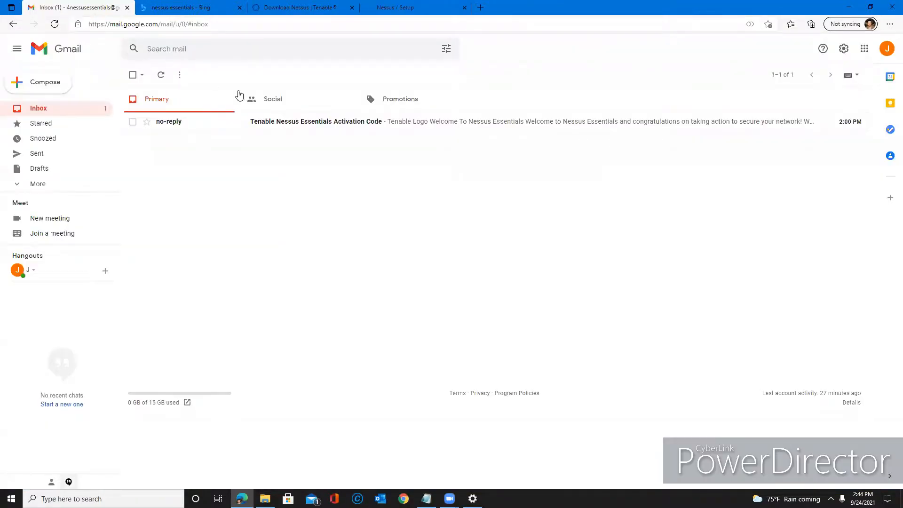
click(271, 122)
drag(481, 363, 381, 363)
click(474, 372)
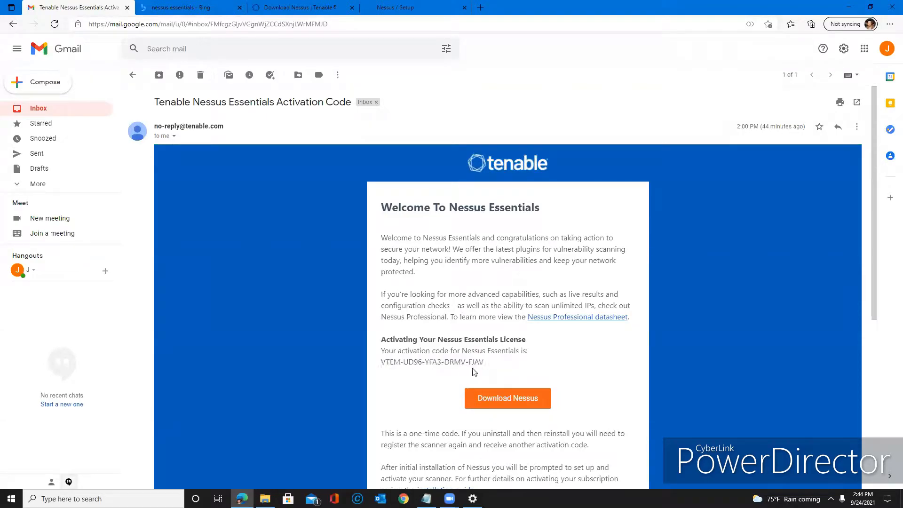
drag(484, 362, 384, 361)
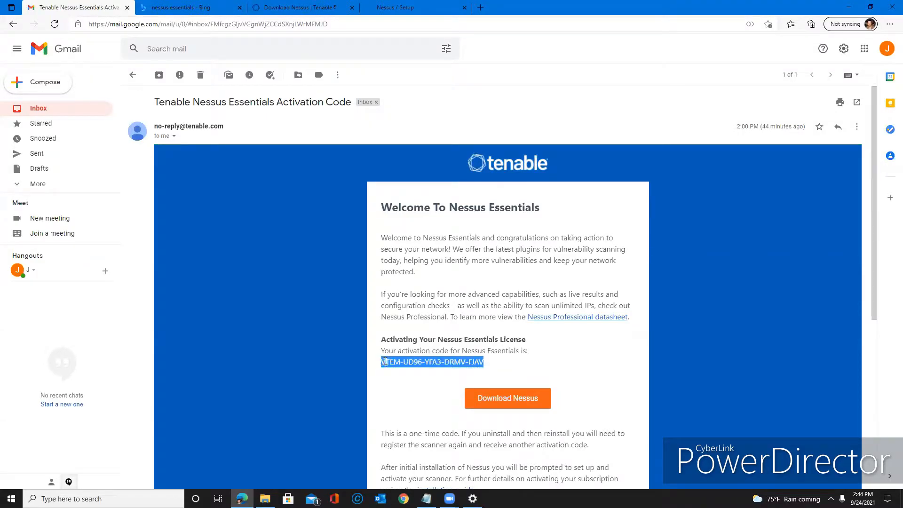
right_click(384, 361)
click(424, 185)
Return to the Nessus setup page, paste the activation code into the registration form, and continue.
click(303, 8)
click(212, 8)
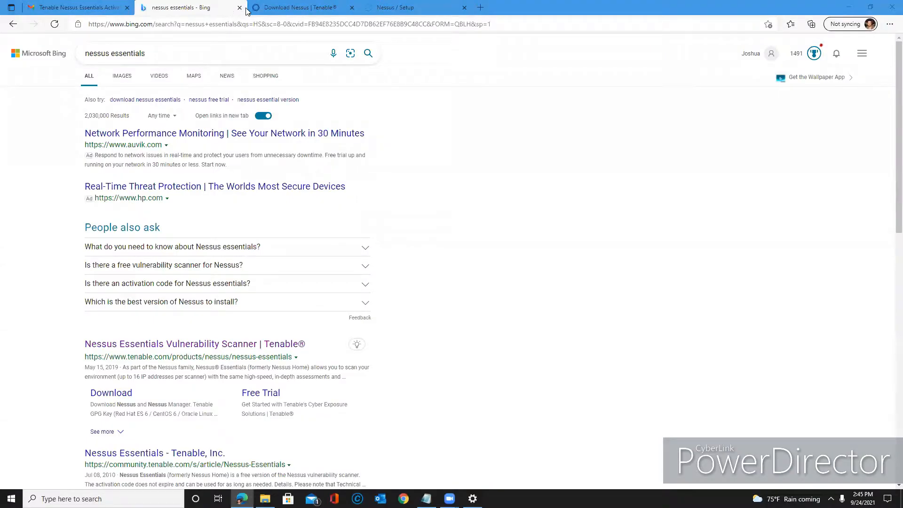
click(400, 7)
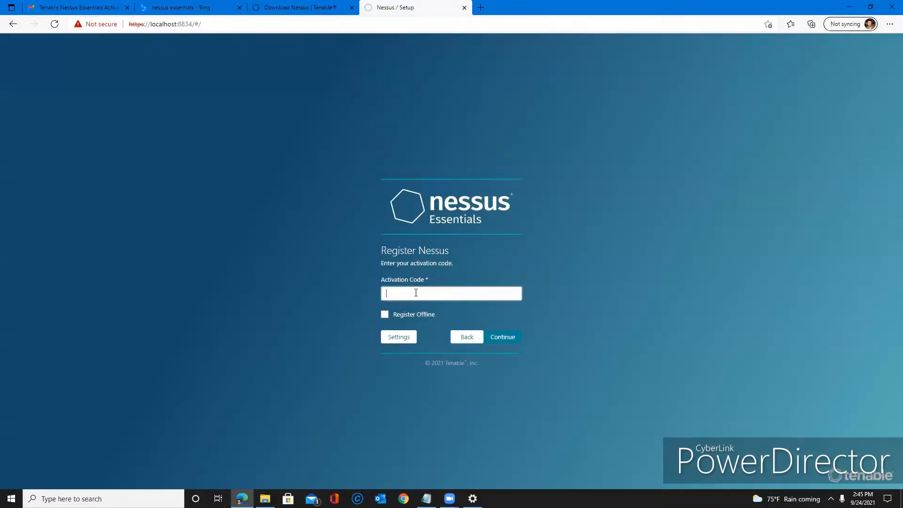
key(ctrl+v)
click(501, 338)
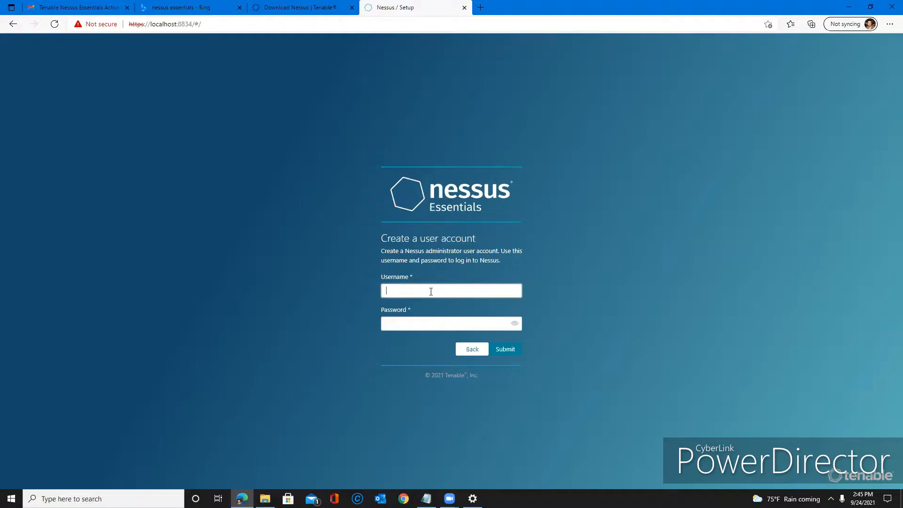
Create the Nessus administrator account with the username 4nessusessentials and the account password.
text(4nessusessentials)
key(Tab)
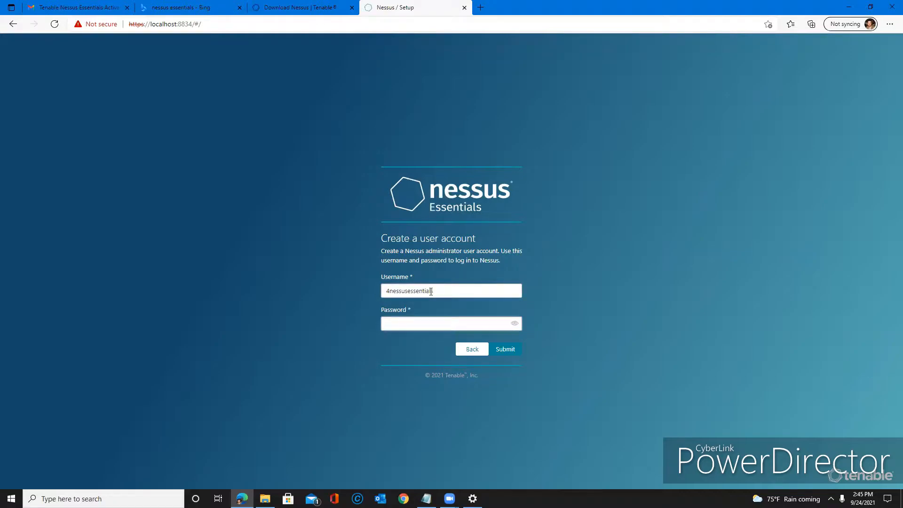
text(**************)
click(501, 350)
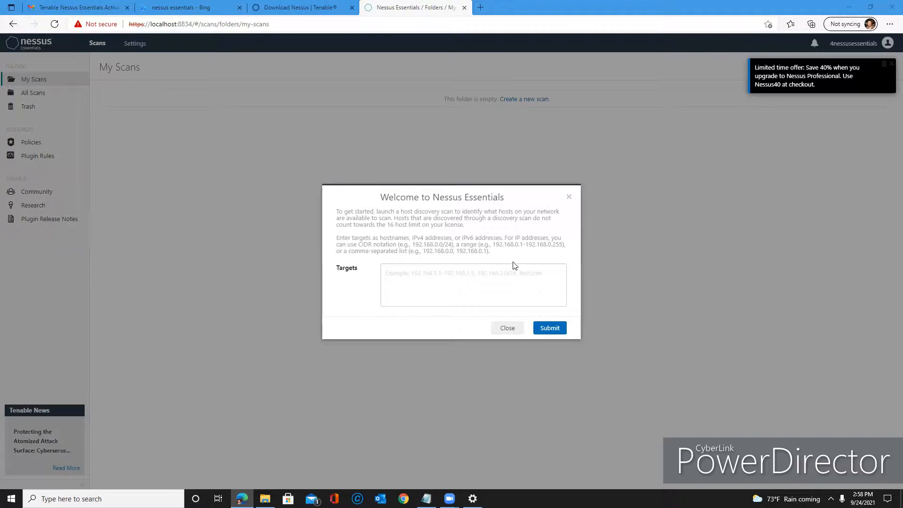
Dismiss the Welcome to Nessus Essentials dialog and create a new scan from the Basic Network Scan template.
click(629, 254)
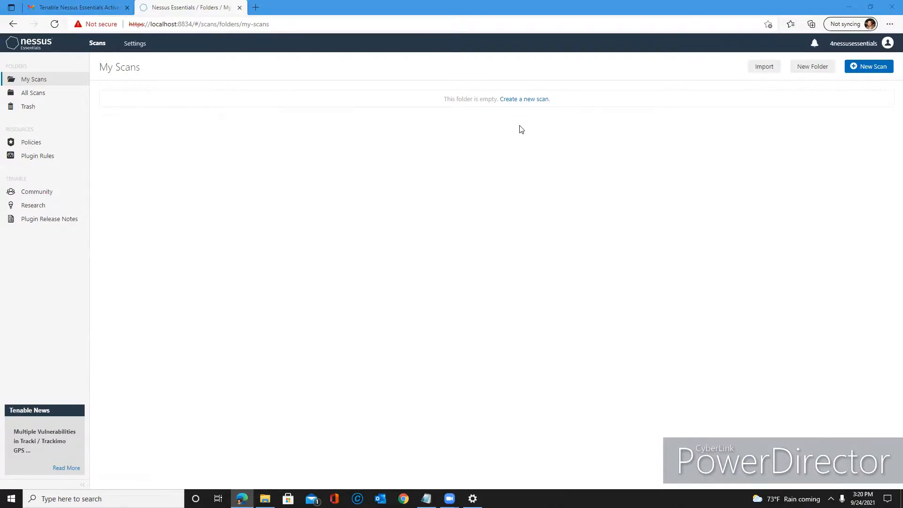
click(524, 100)
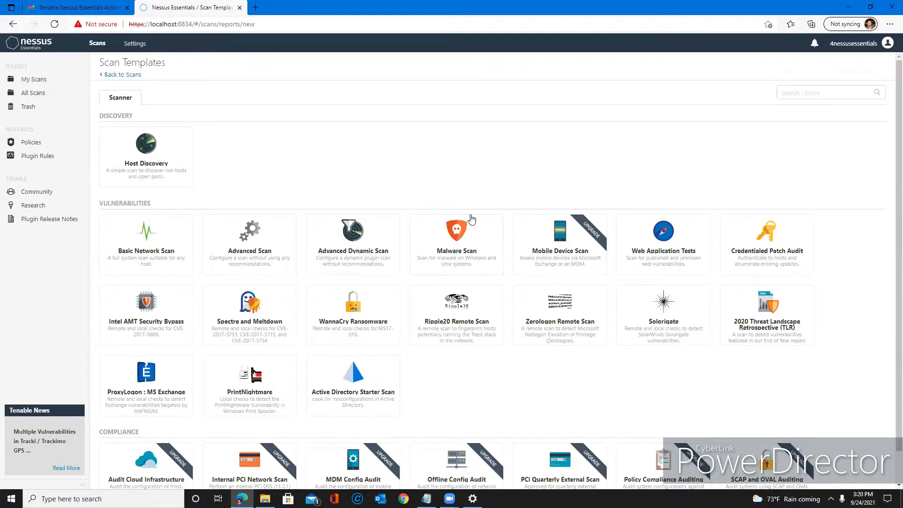
scroll(412, 203, down, 1)
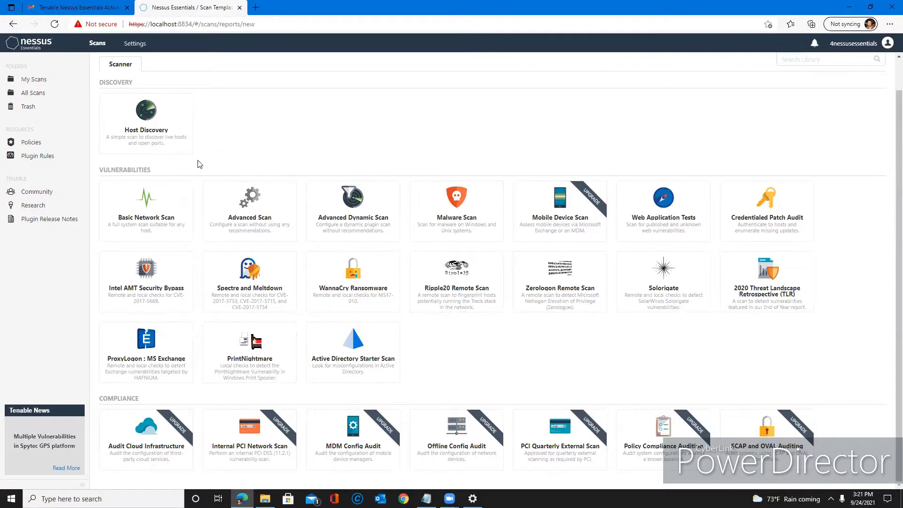
click(156, 208)
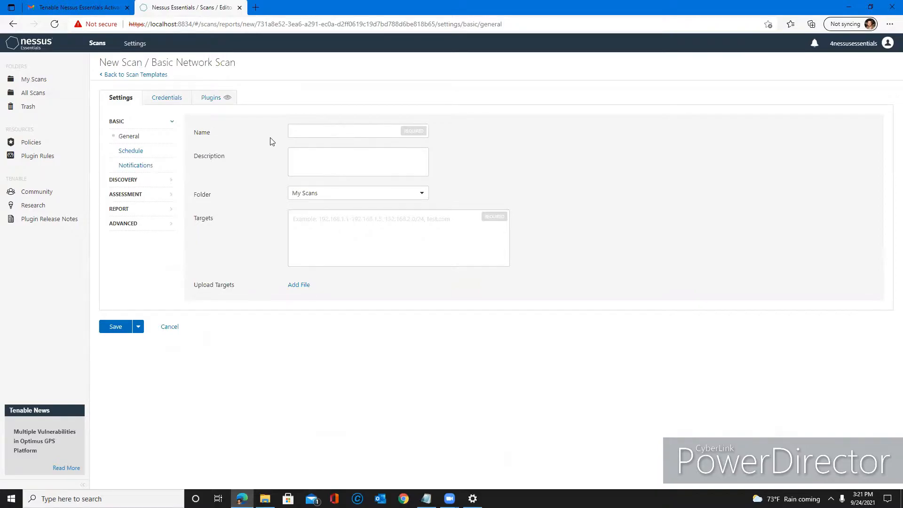
Name the new scan Home and give it the description "Home Network Scan".
click(311, 132)
text(Home)
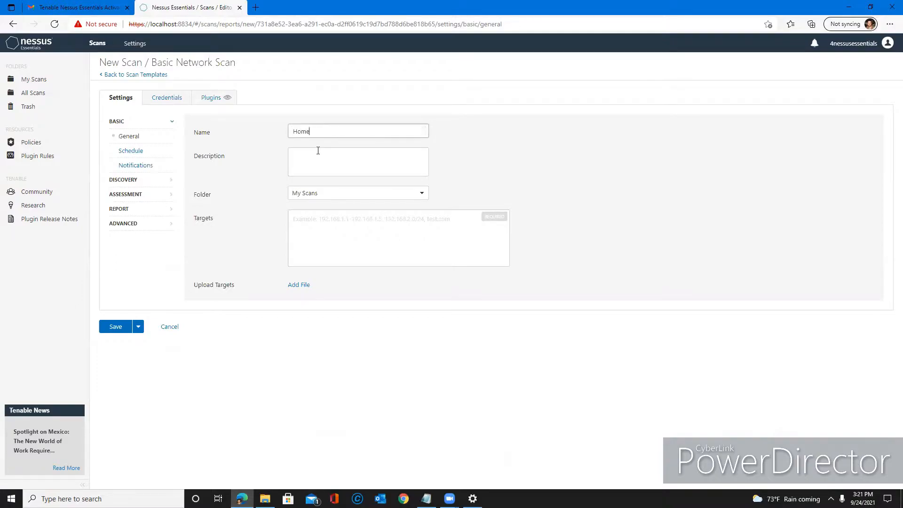
click(318, 150)
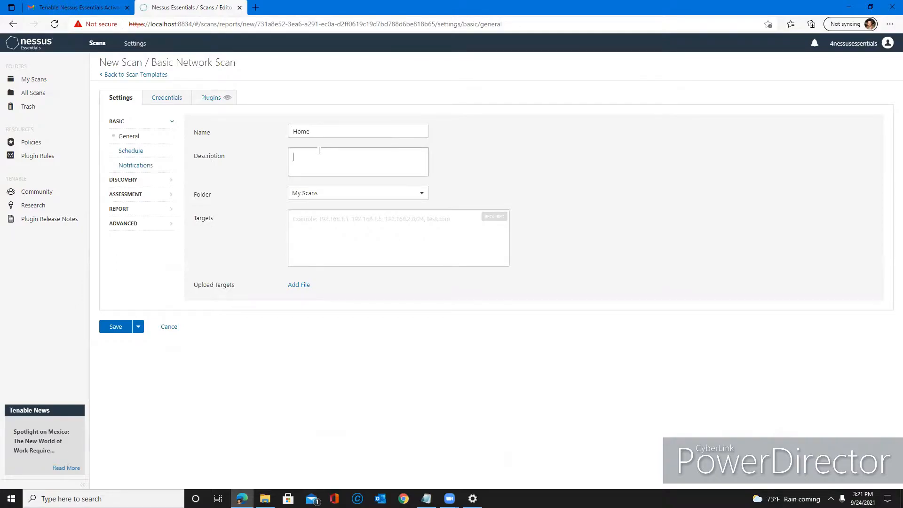
text(Home Network Scan)
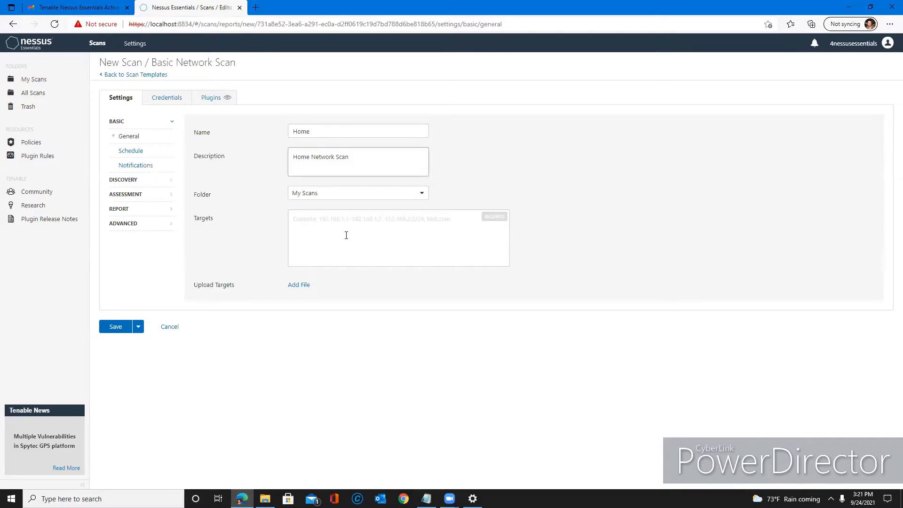
Set the scan target to 192.168.1.32 and save the scan.
click(346, 235)
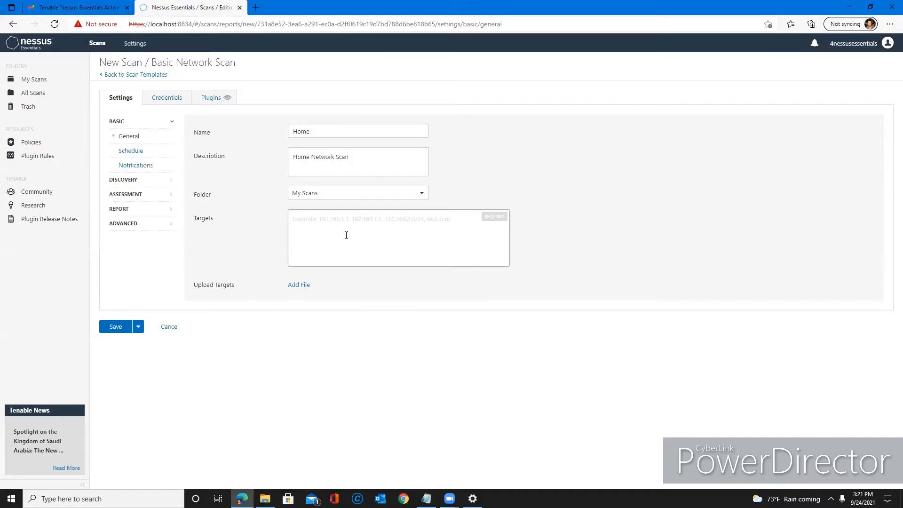
text(192.168)
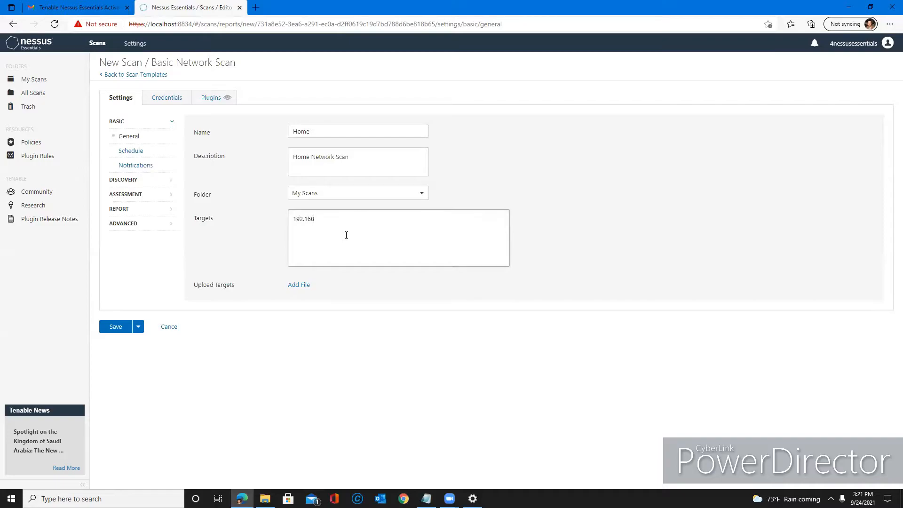
text(.1.32)
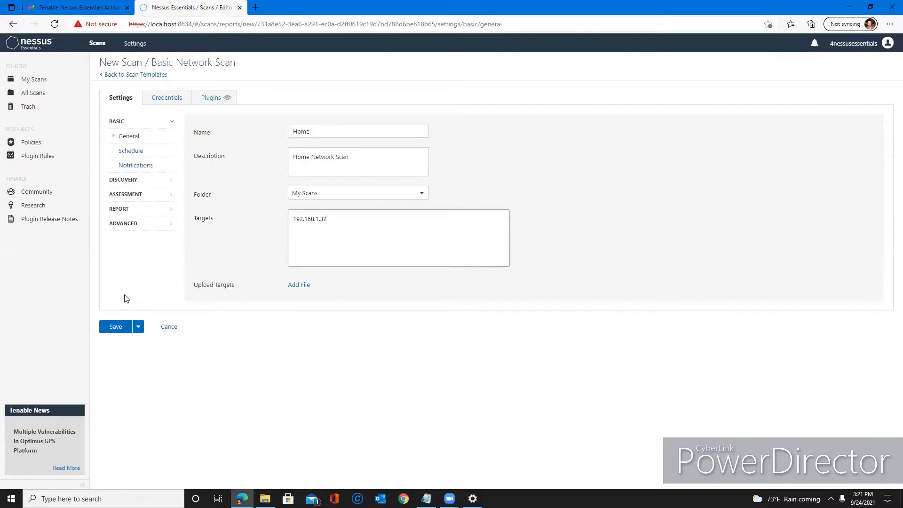
click(124, 333)
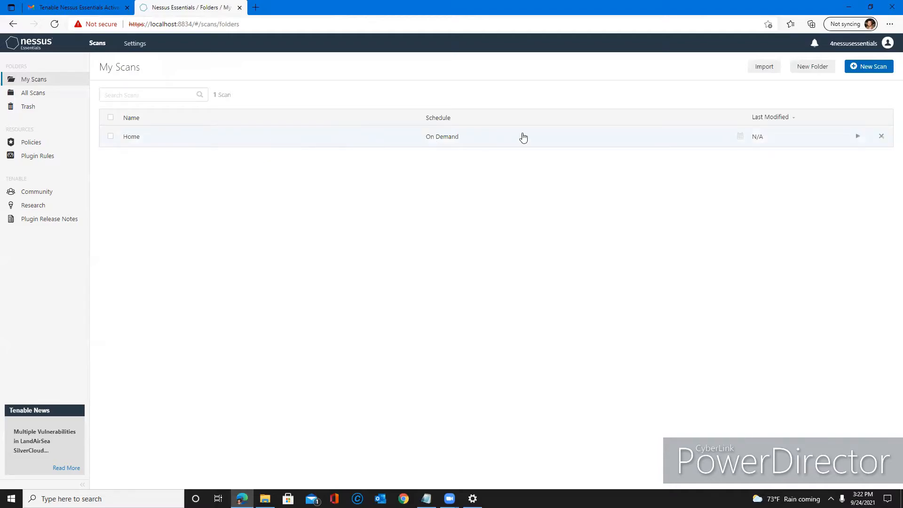
Launch the Home scan and open its results to view the host's vulnerability breakdown.
click(858, 137)
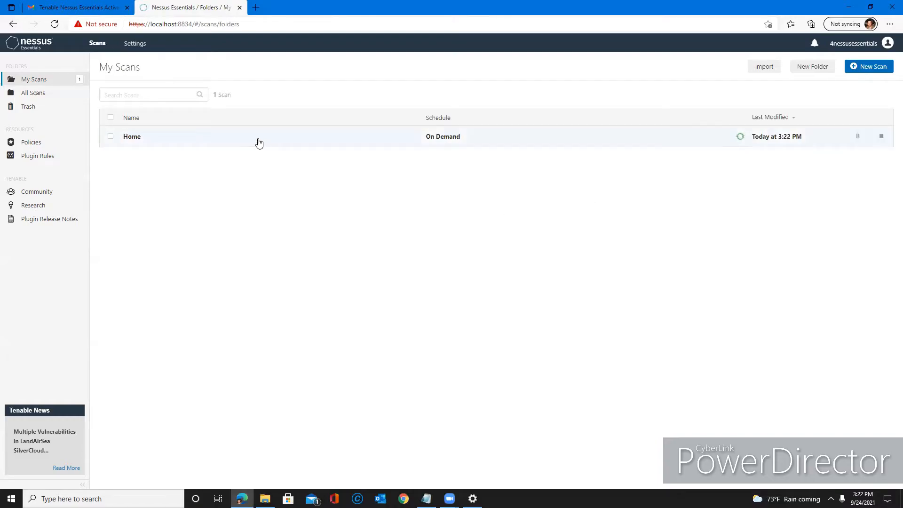
click(413, 141)
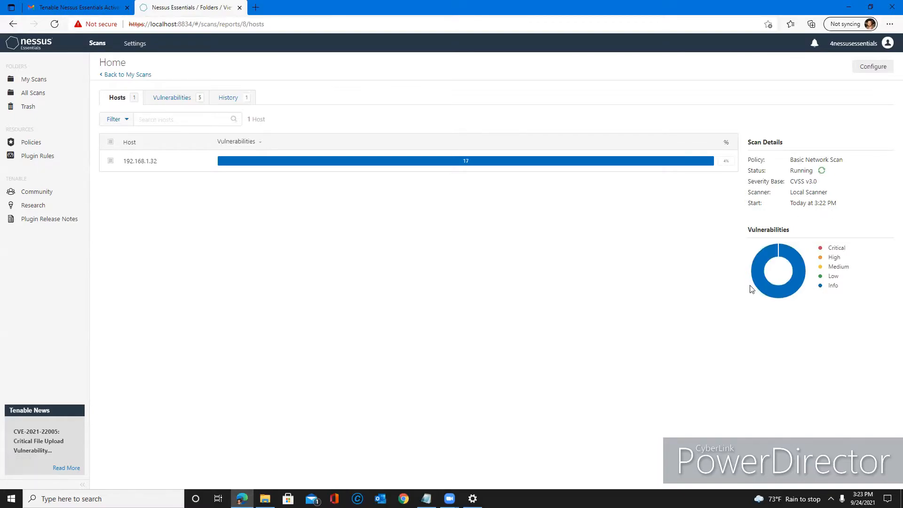
mouse_move(795, 263)
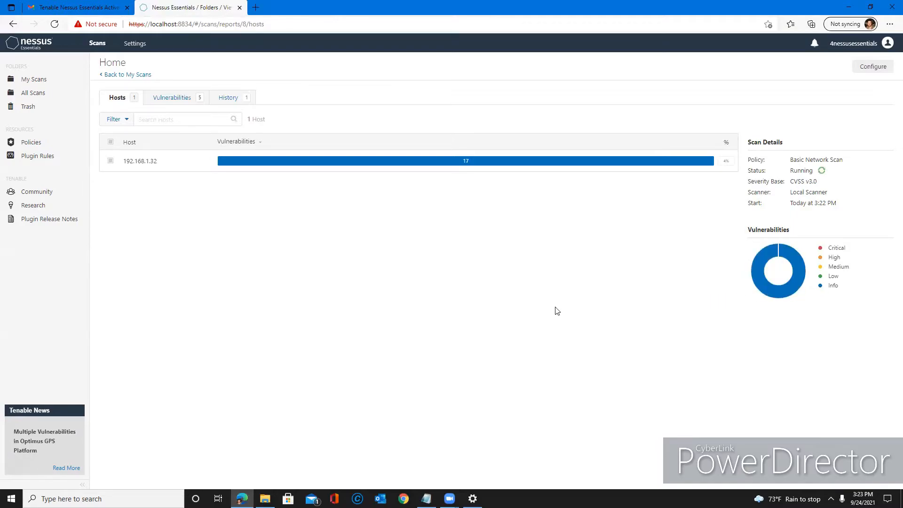
Examine the DCE Services Enumeration finding's description and per-port output, then return to the Home scan's vulnerability list.
click(173, 97)
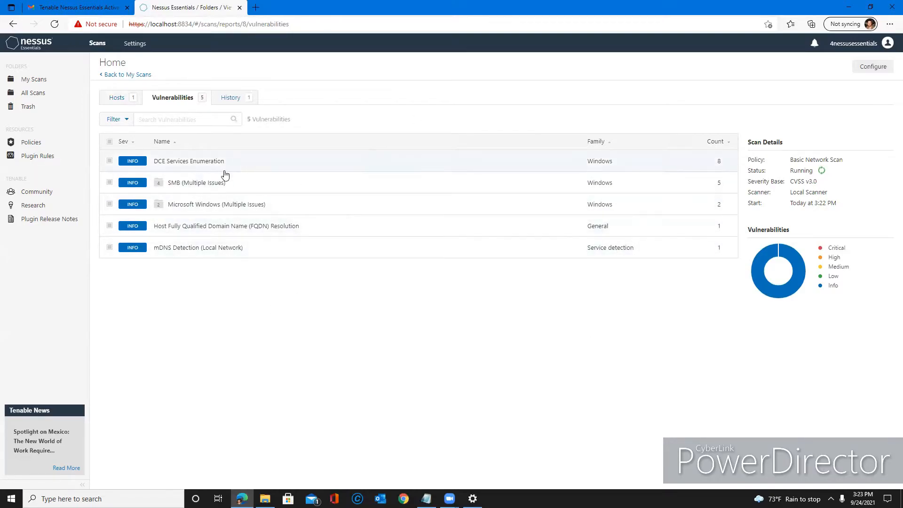
click(188, 167)
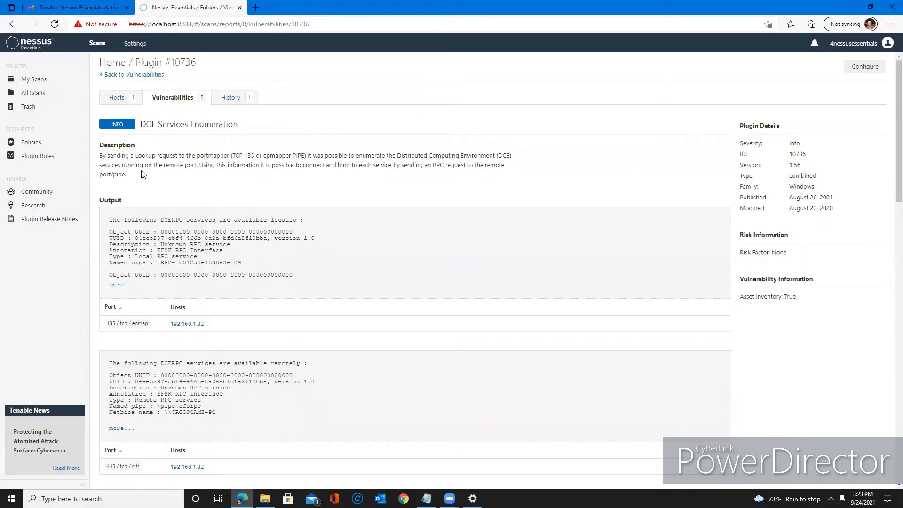
drag(101, 155, 326, 177)
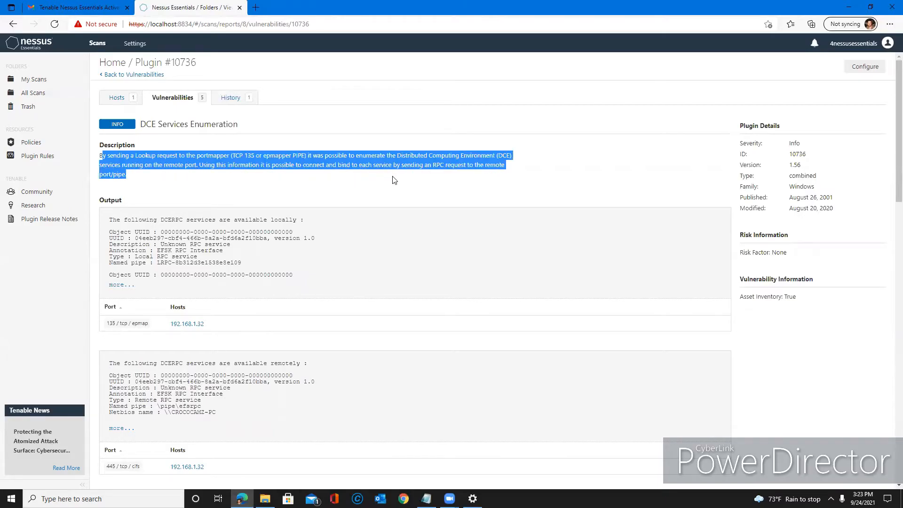
click(311, 196)
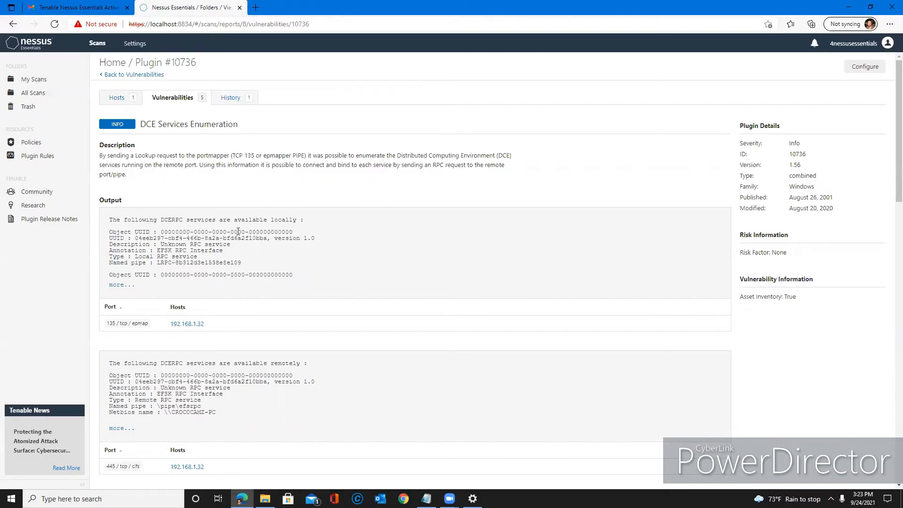
scroll(205, 290, down, 2)
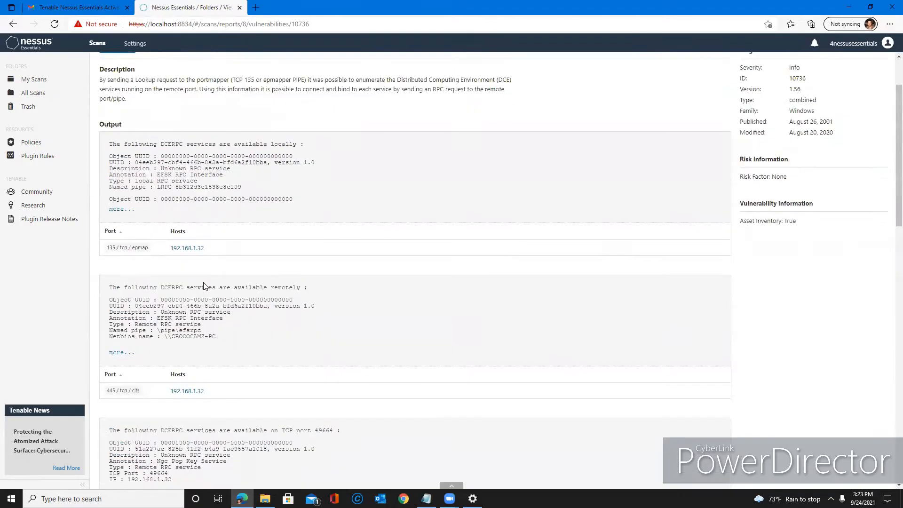
scroll(193, 306, up, 2)
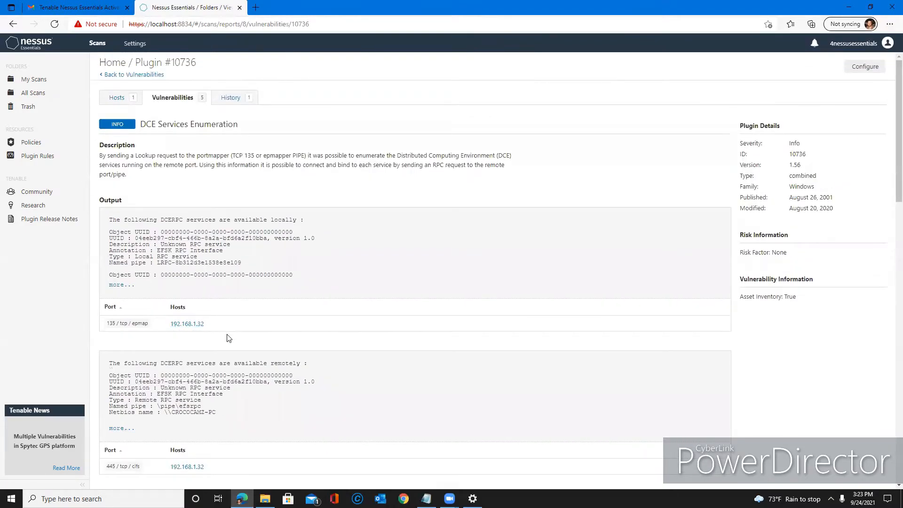
scroll(229, 339, down, 1)
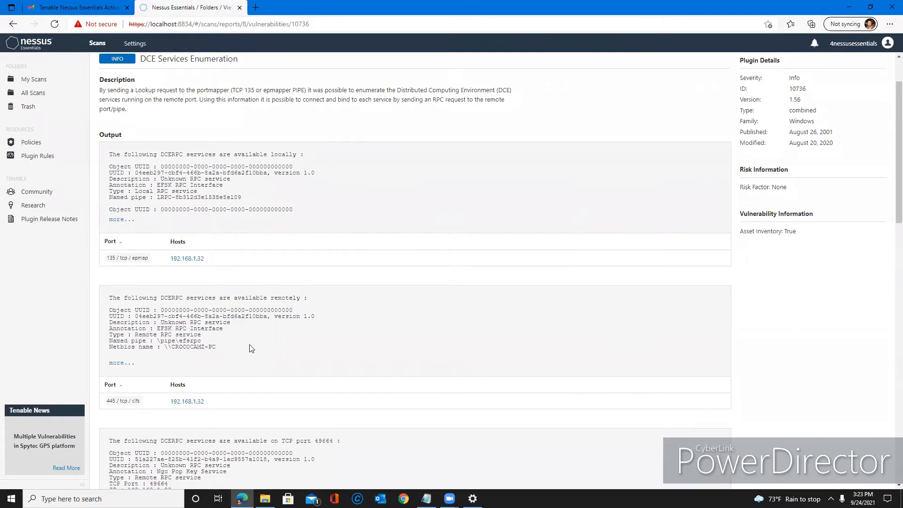
scroll(168, 337, down, 1)
scroll(156, 312, up, 2)
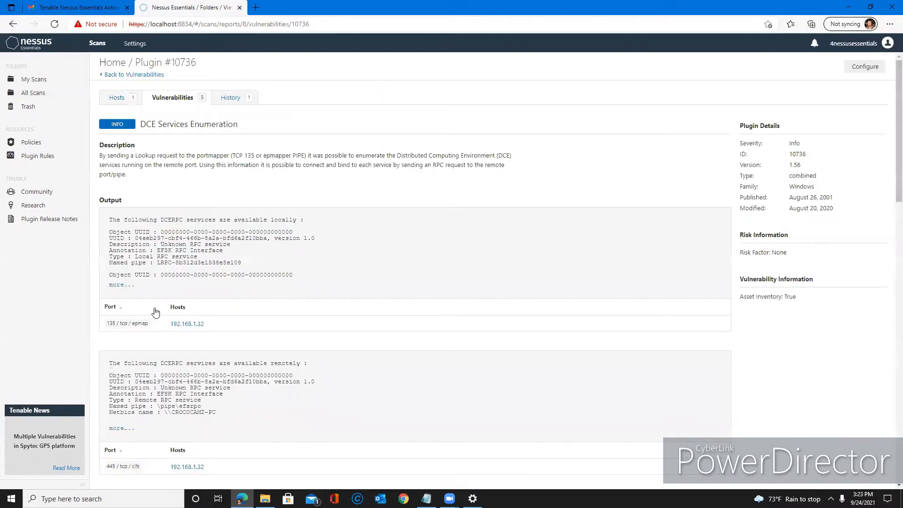
scroll(156, 312, down, 1)
scroll(156, 312, down, 6)
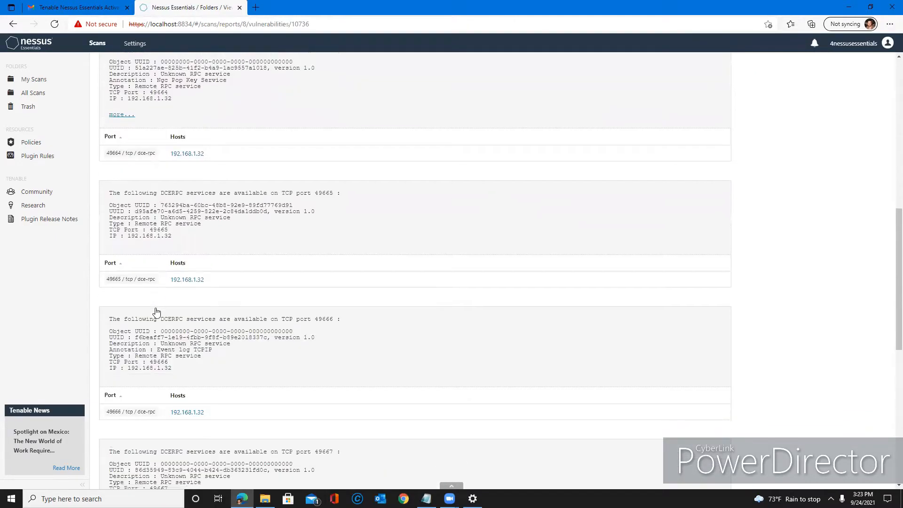
scroll(156, 312, down, 5)
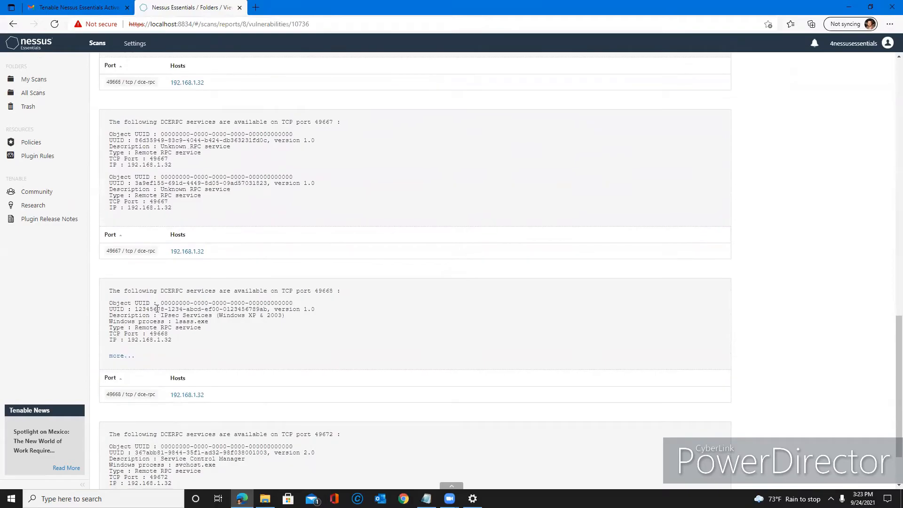
scroll(157, 313, up, 6)
scroll(157, 312, up, 6)
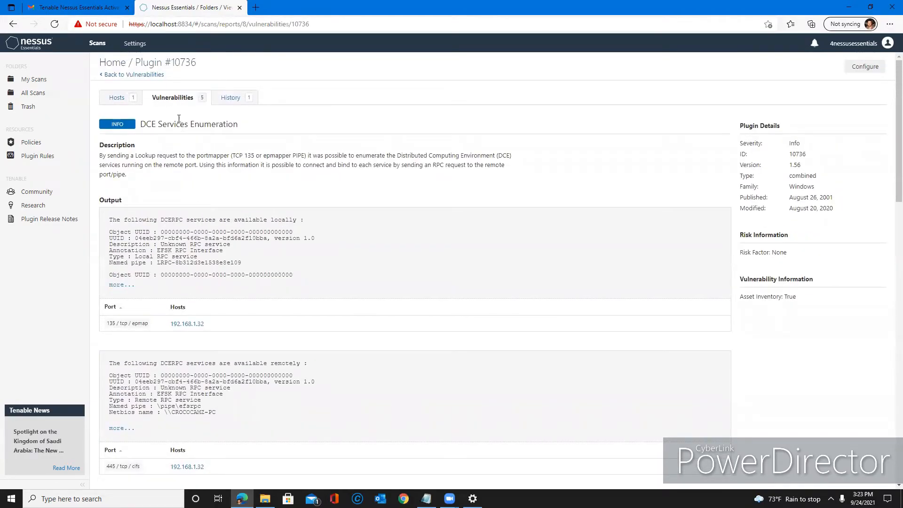
click(143, 78)
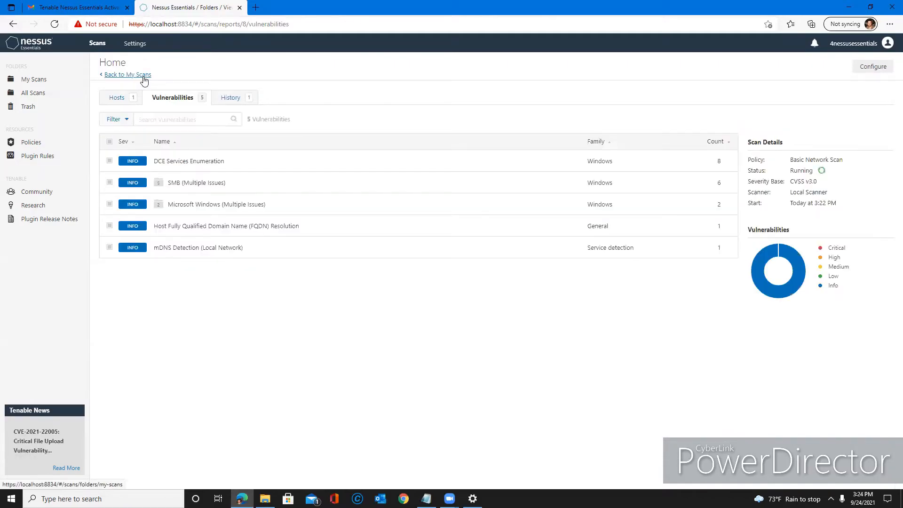
Inspect the SMB NativeLanManager Remote System Information Disclosure finding in the SMB (Multiple Issues) group, then check the scan's history.
click(226, 188)
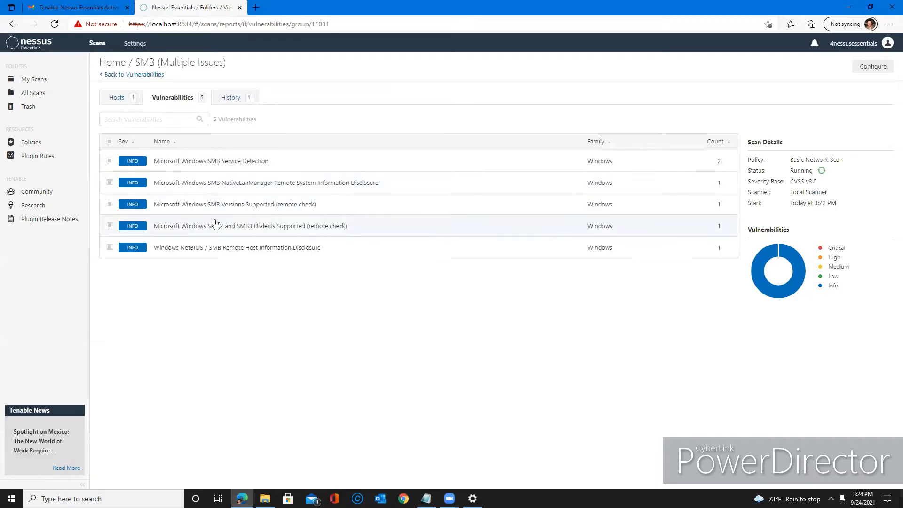
click(217, 175)
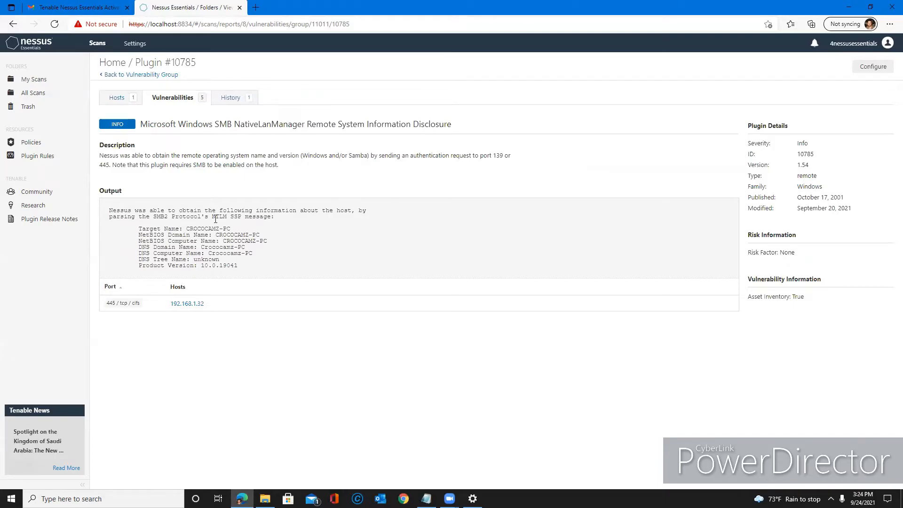
click(174, 101)
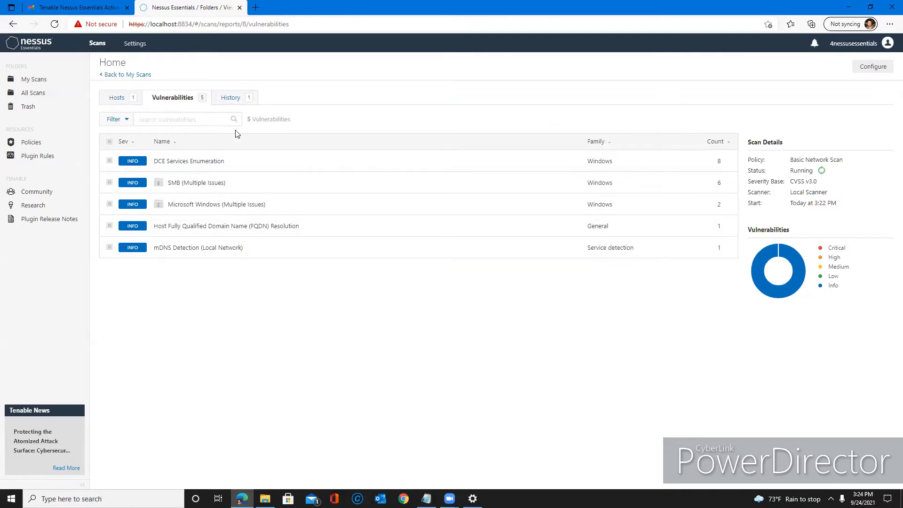
click(237, 100)
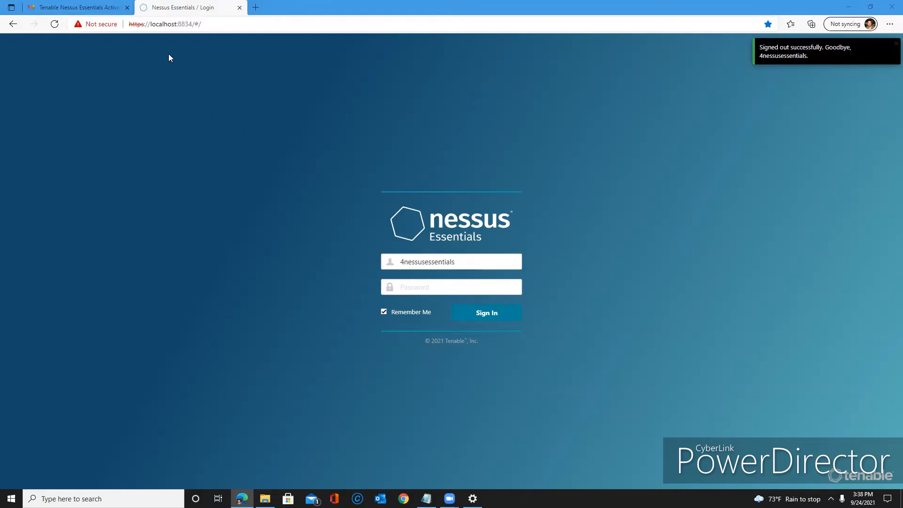
Sign back in to Nessus at localhost:8834 as 4nessusessentials with the account password.
drag(150, 24, 193, 24)
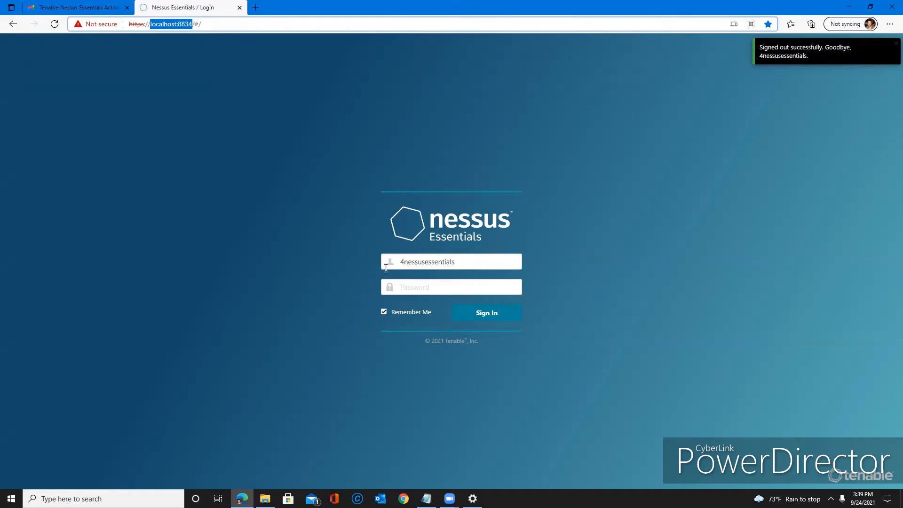
click(415, 286)
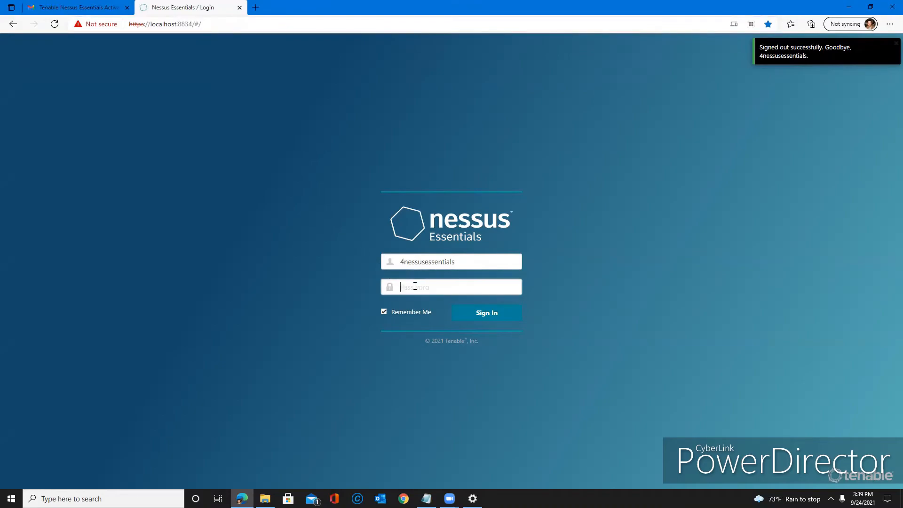
text(•••••••••••••)
key(Return)
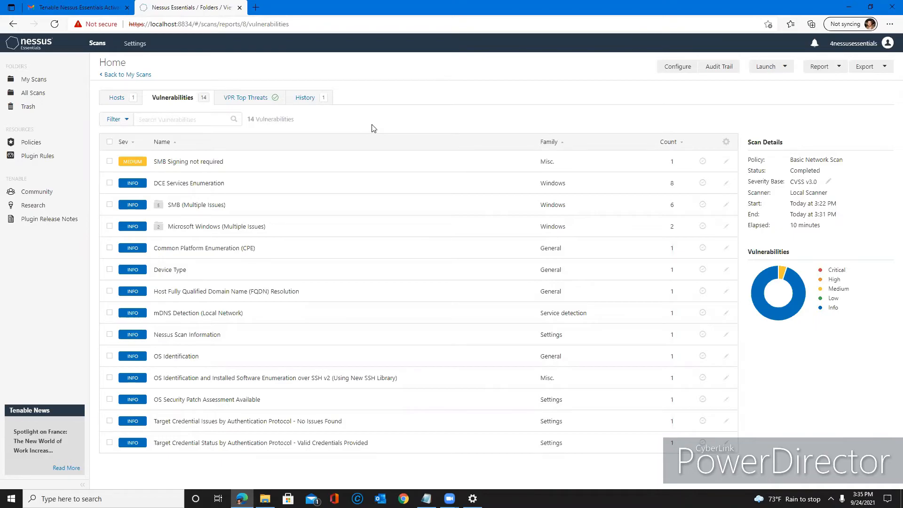
Review the completed Home scan's severity breakdown and the SMB Signing not required finding, then return to the host list.
click(132, 103)
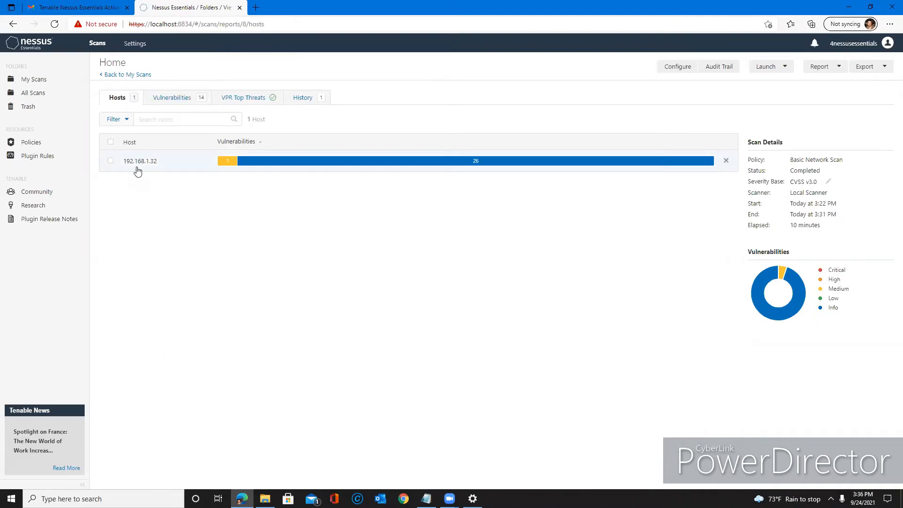
mouse_move(226, 167)
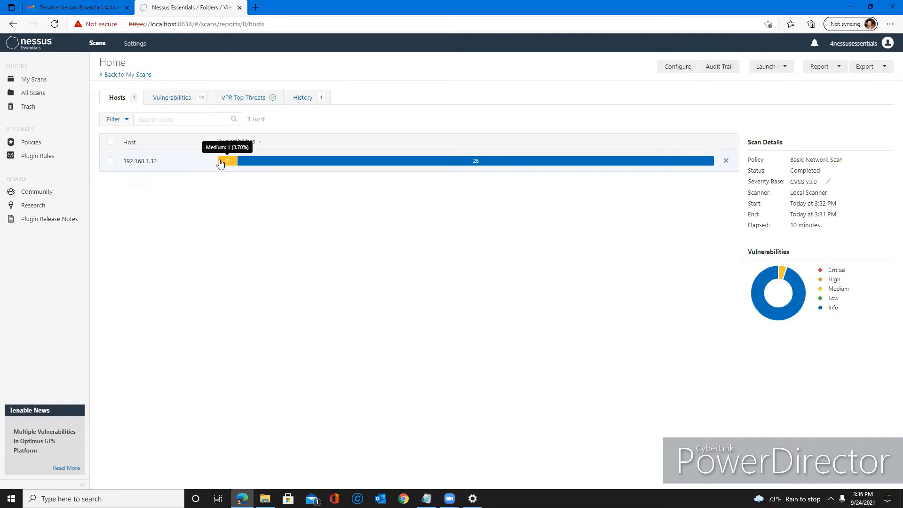
click(173, 98)
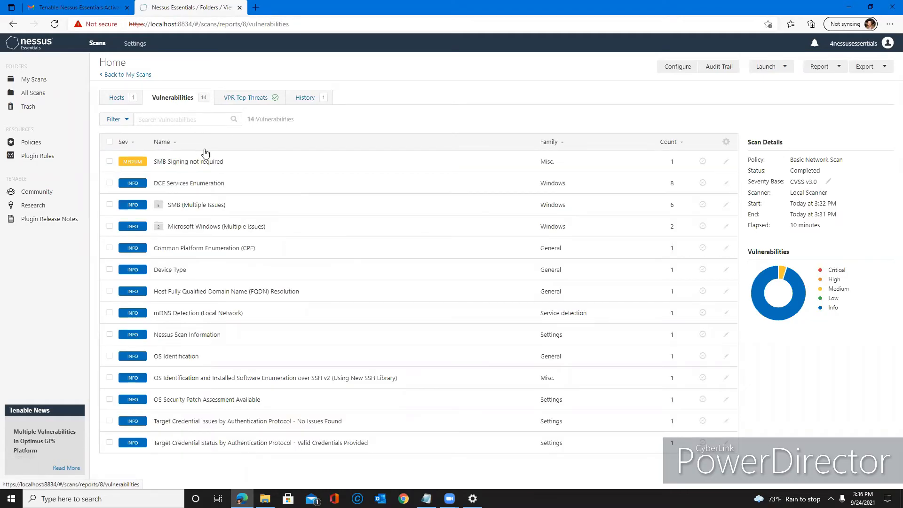
click(259, 171)
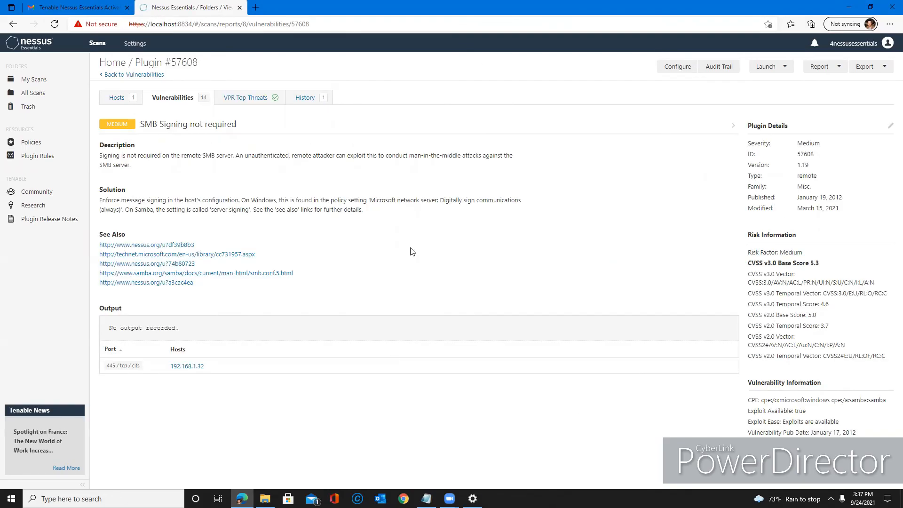
click(117, 99)
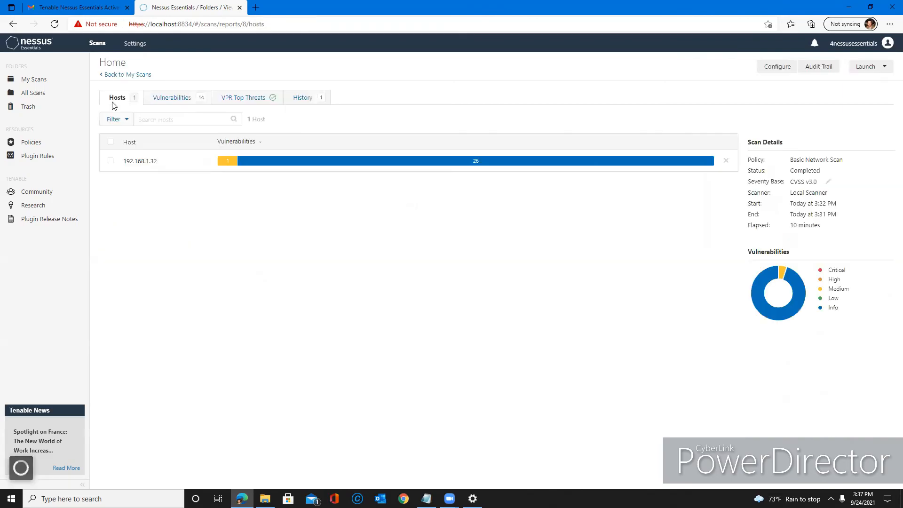